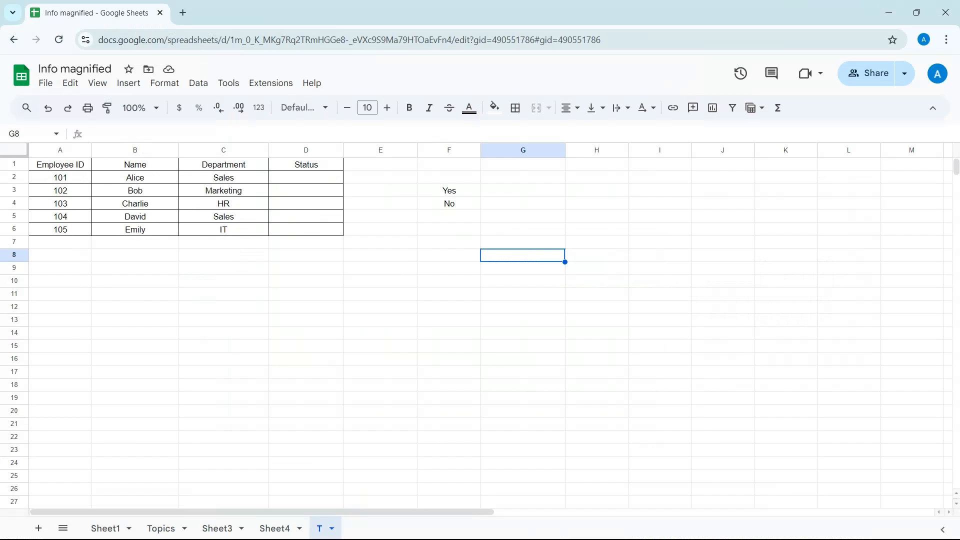
Add a dropdown with the options Yes and No to Status cell D2 and check its list
click(306, 177)
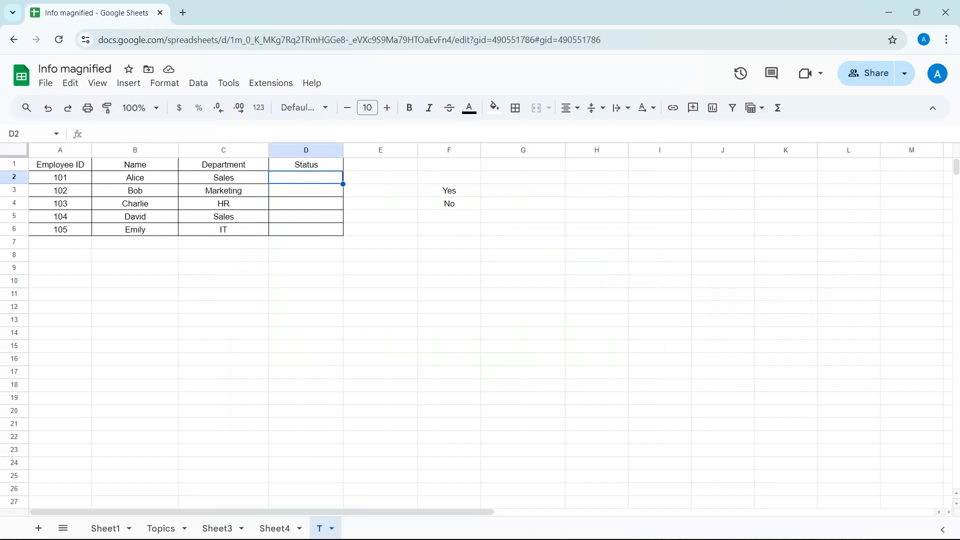
right_click(305, 177)
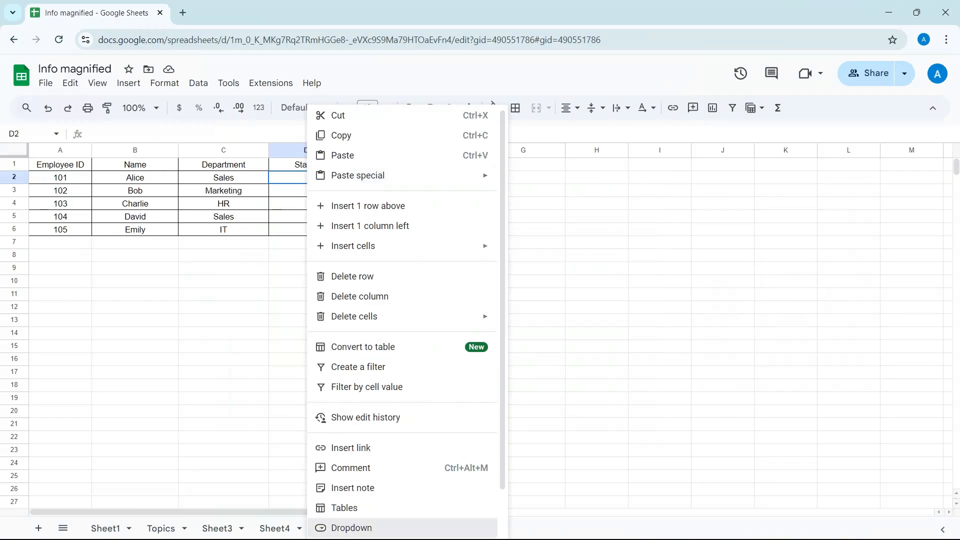
click(351, 527)
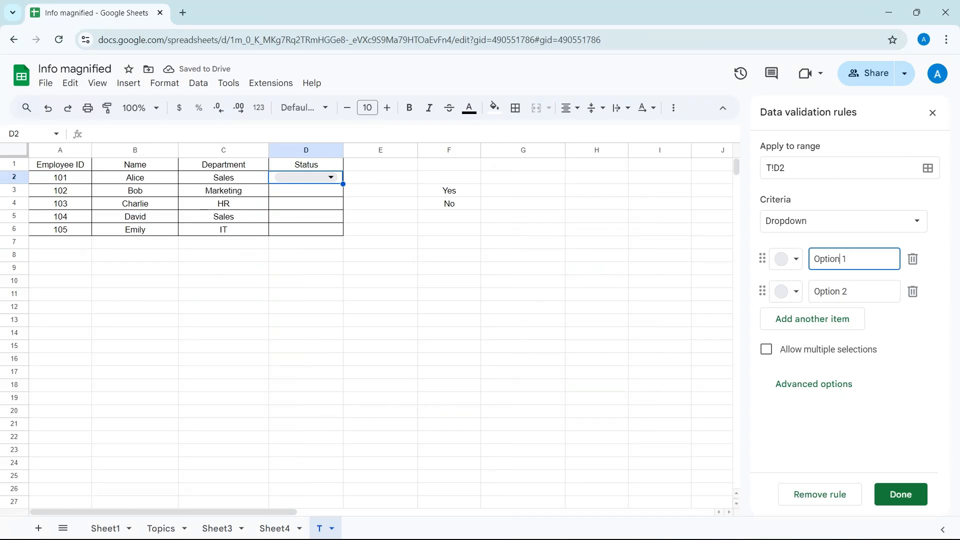
key(ctrl+a)
key(BackSpace)
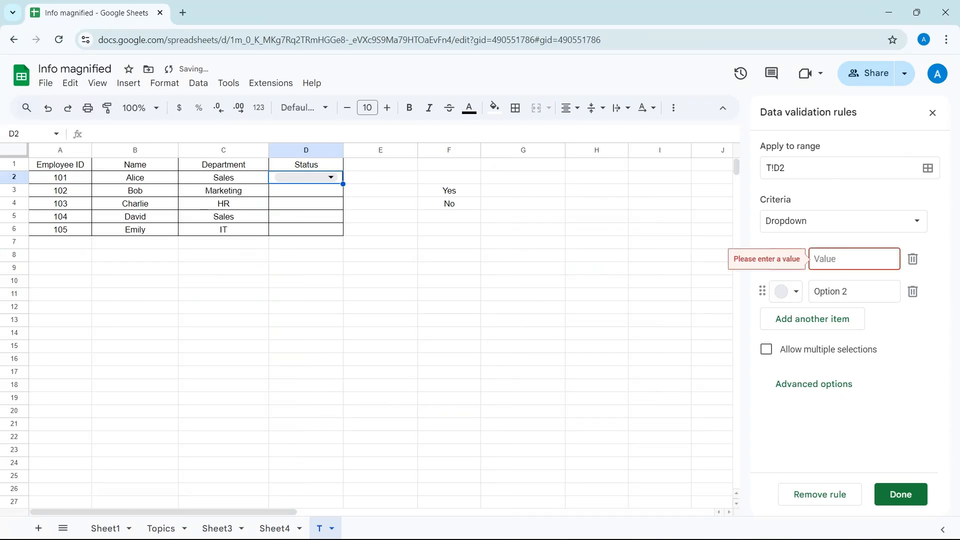
text(Yes)
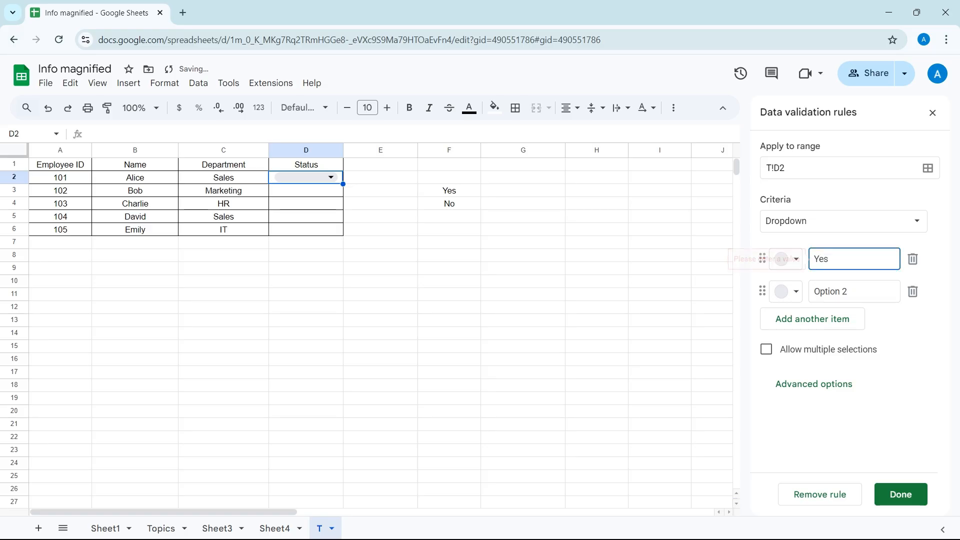
key(Tab)
key(ctrl+a)
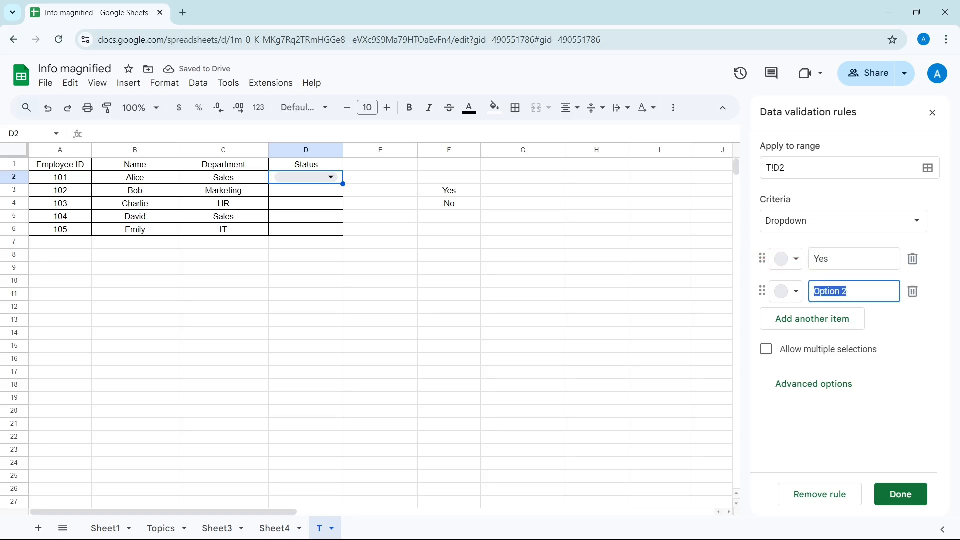
text(No)
click(900, 494)
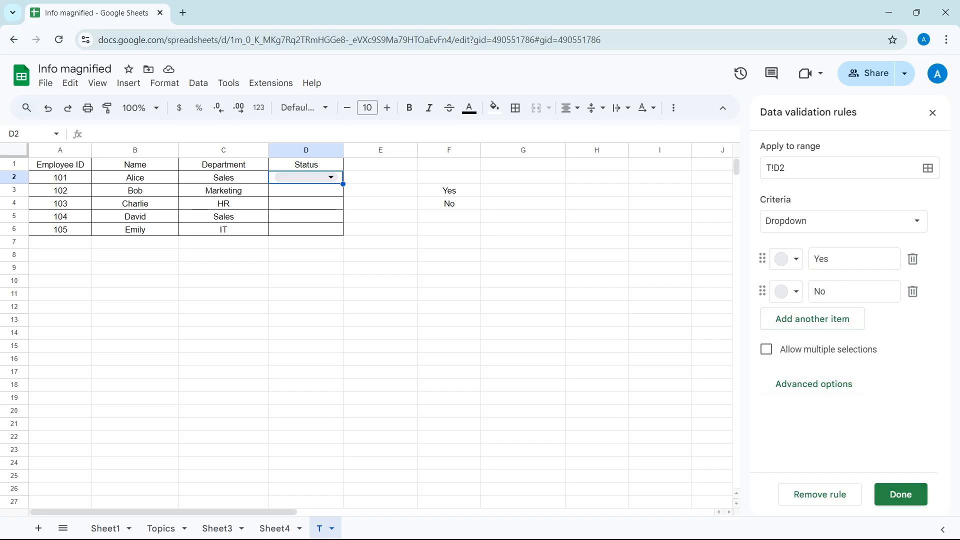
click(900, 495)
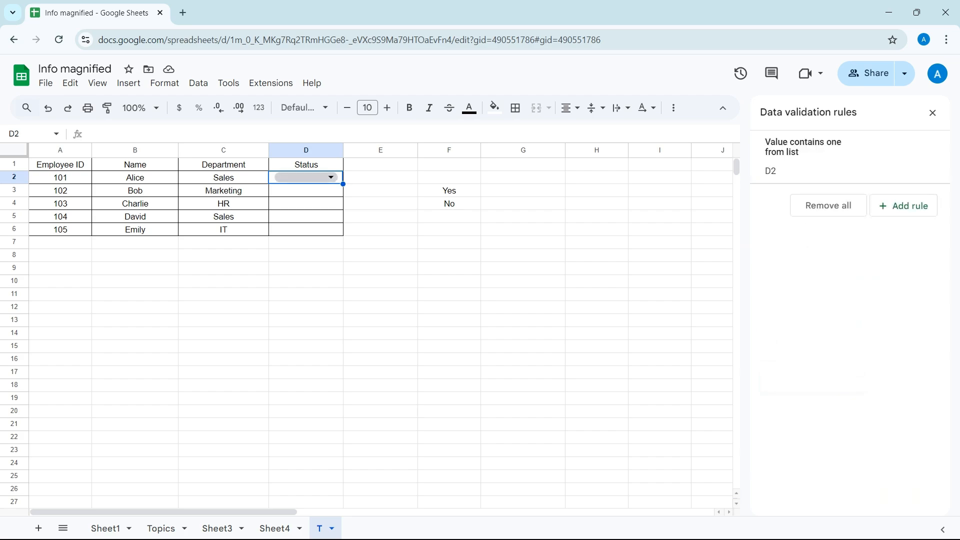
click(331, 177)
click(380, 191)
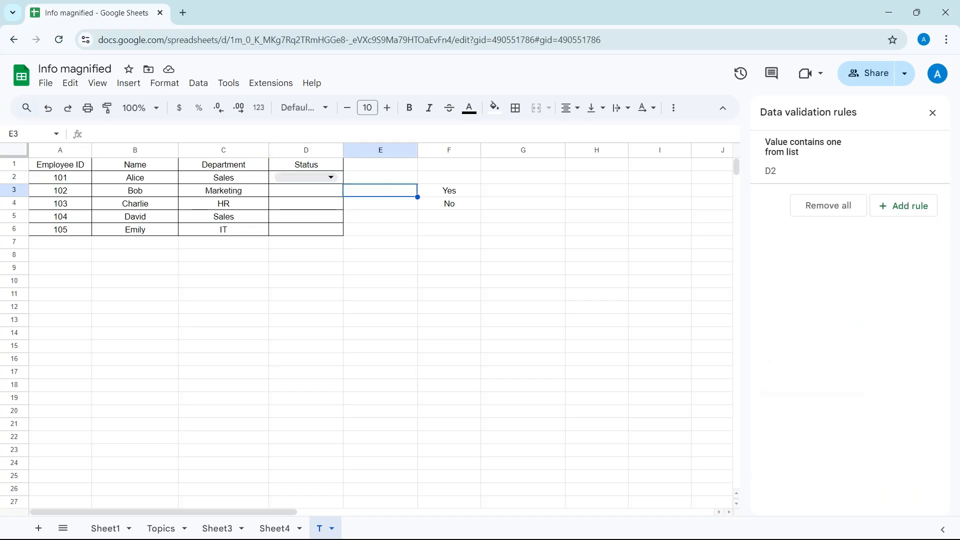
click(306, 191)
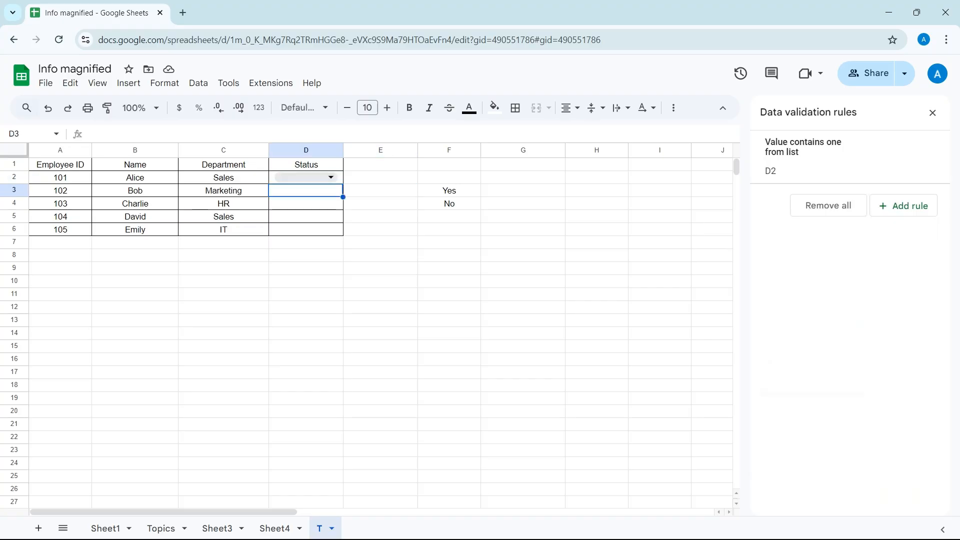
right_click(330, 191)
click(596, 242)
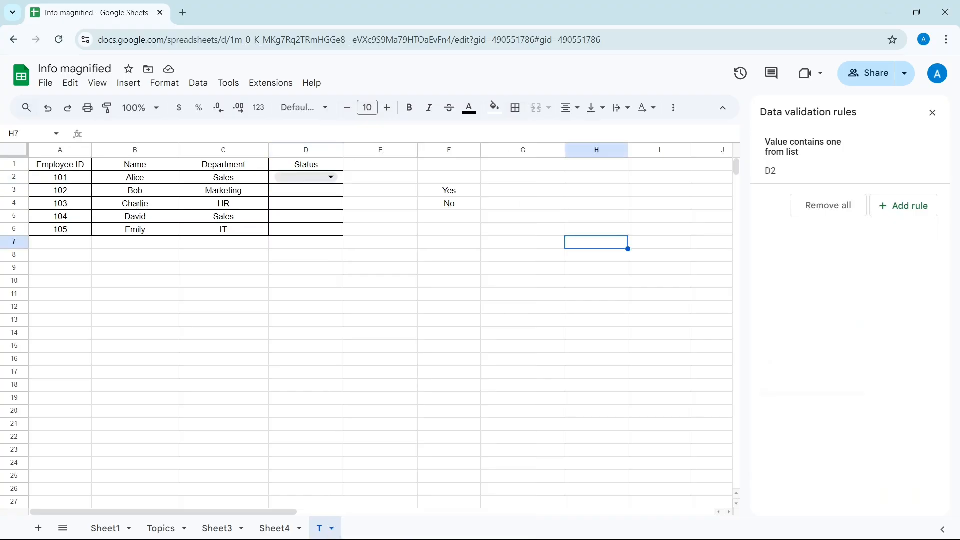
Insert a dropdown with the options Yes and No in Status cell D3 and check its list
click(306, 191)
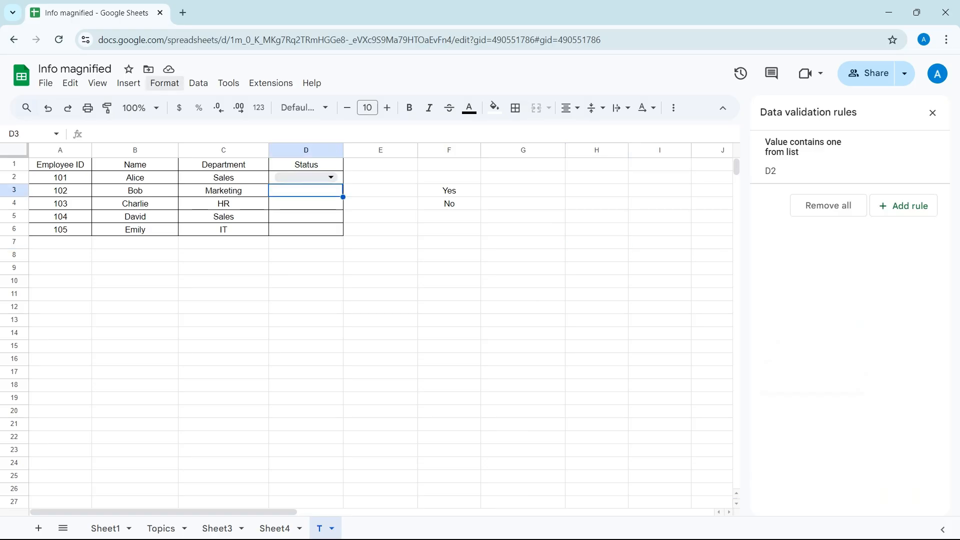
click(129, 83)
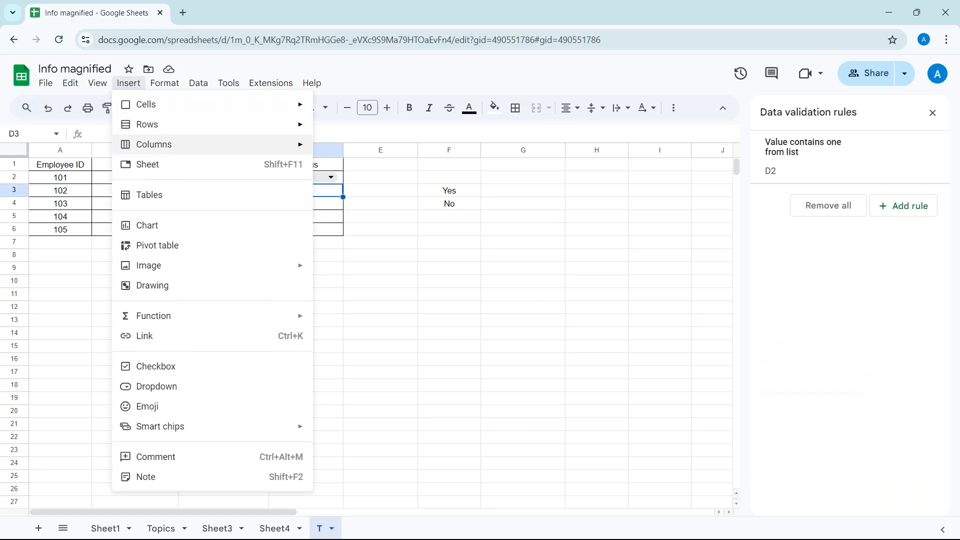
click(157, 386)
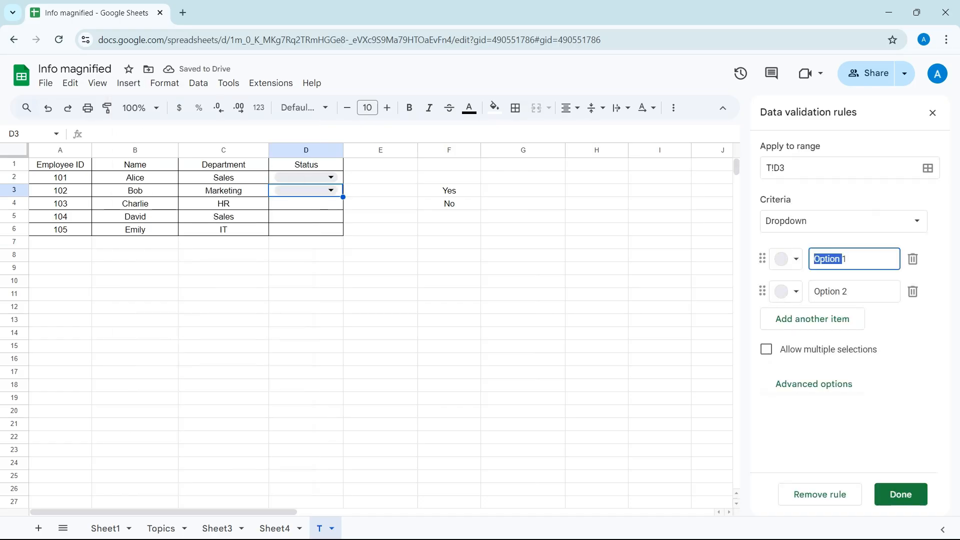
text(Yes)
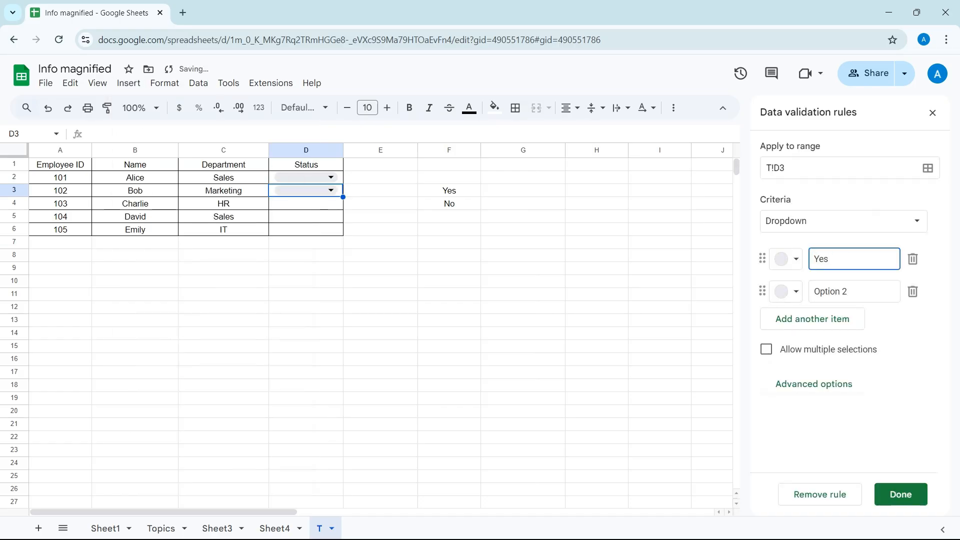
triple_click(831, 292)
text(No)
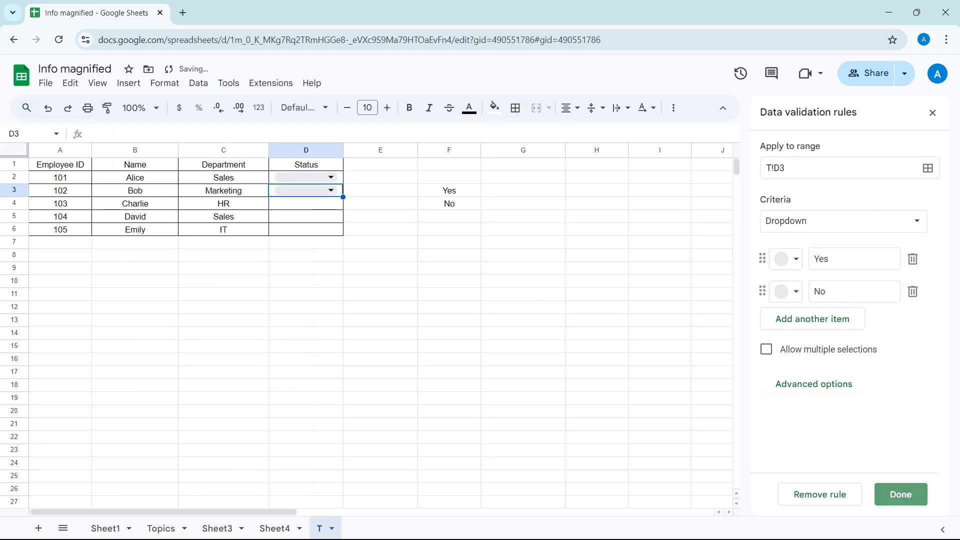
click(901, 494)
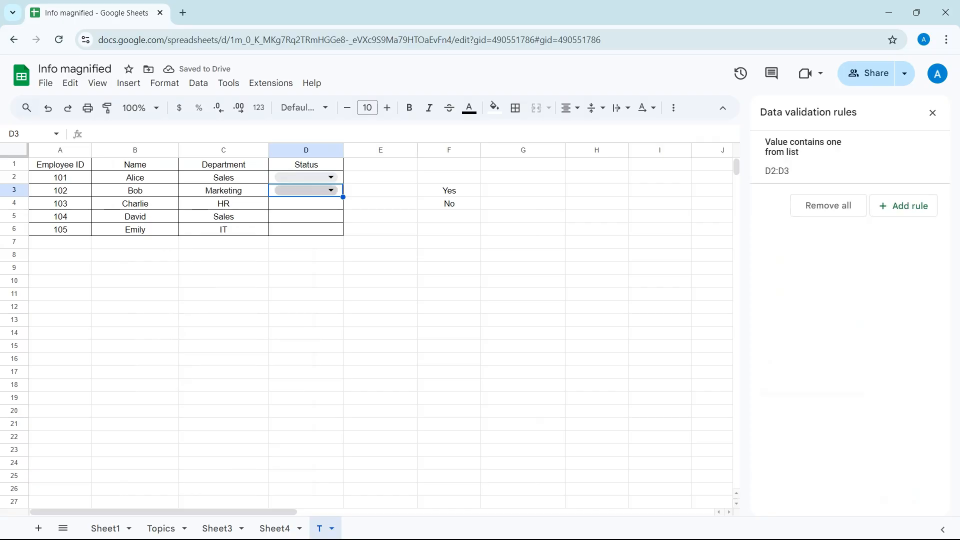
click(305, 190)
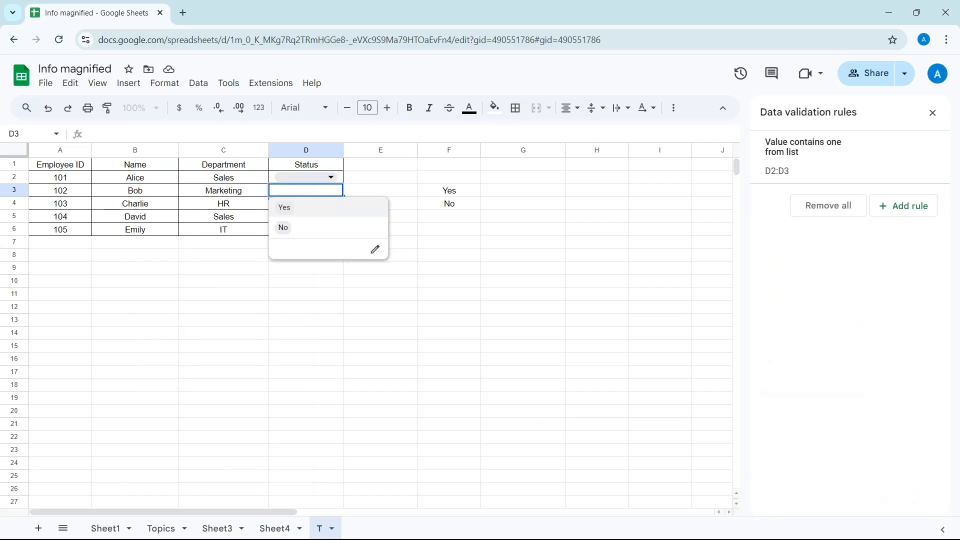
click(403, 204)
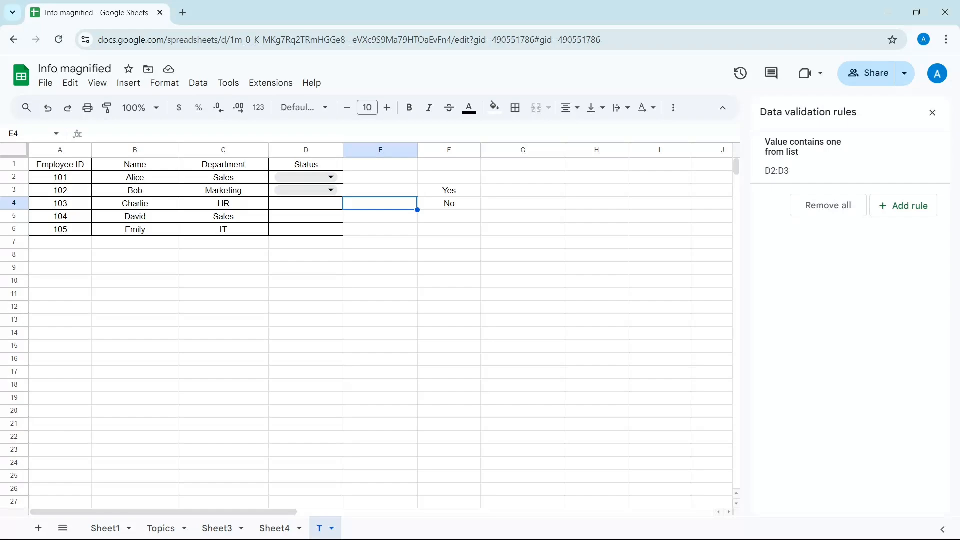
Insert a dropdown in Status cell D4 and set its criteria to Dropdown (from a range)
click(306, 203)
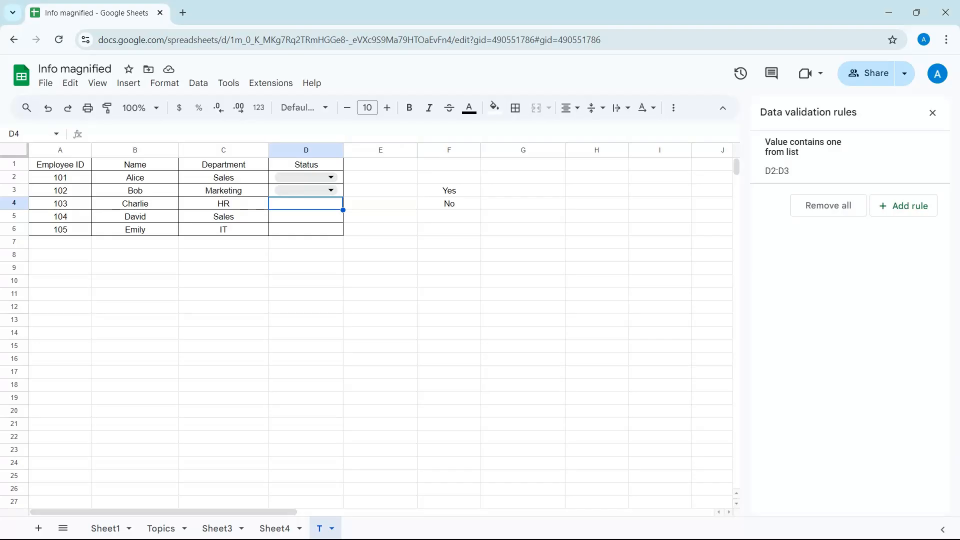
click(449, 190)
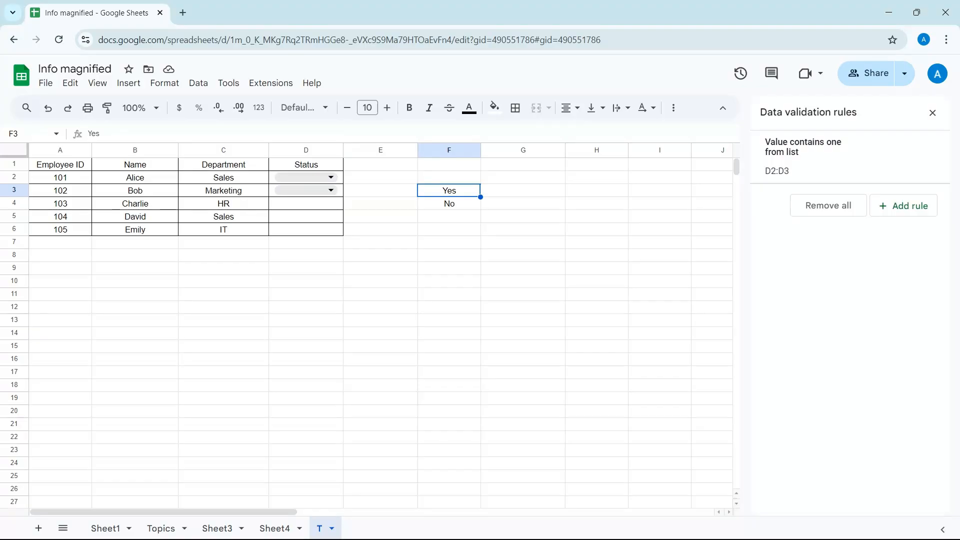
click(306, 204)
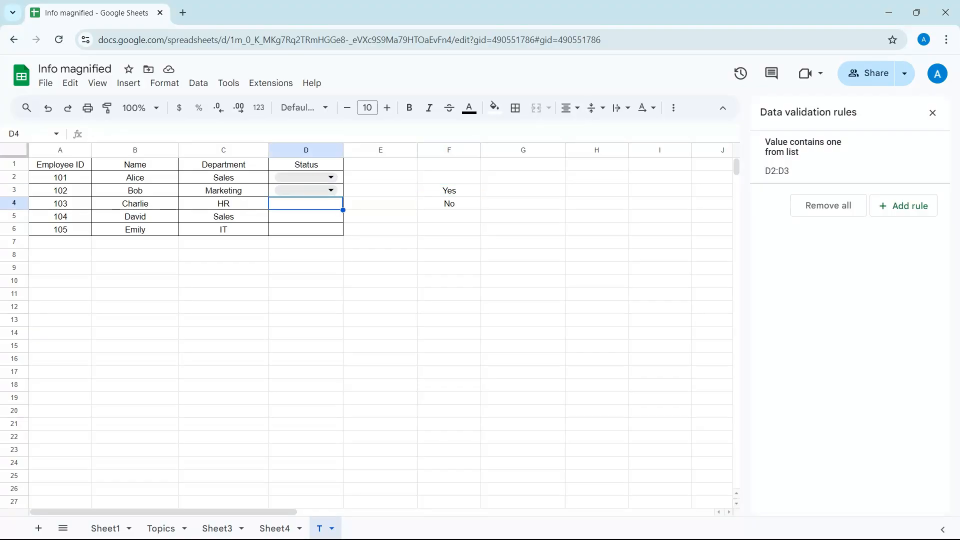
right_click(331, 204)
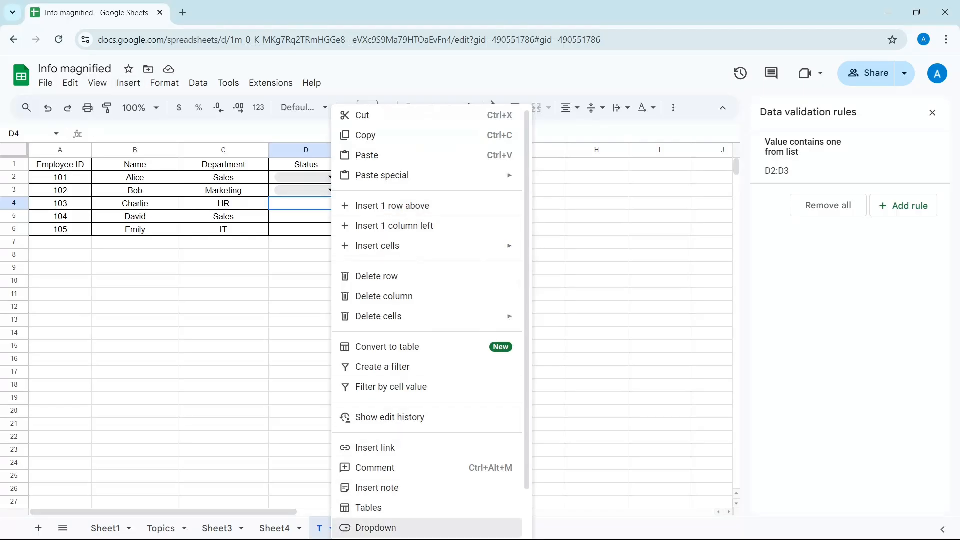
click(375, 528)
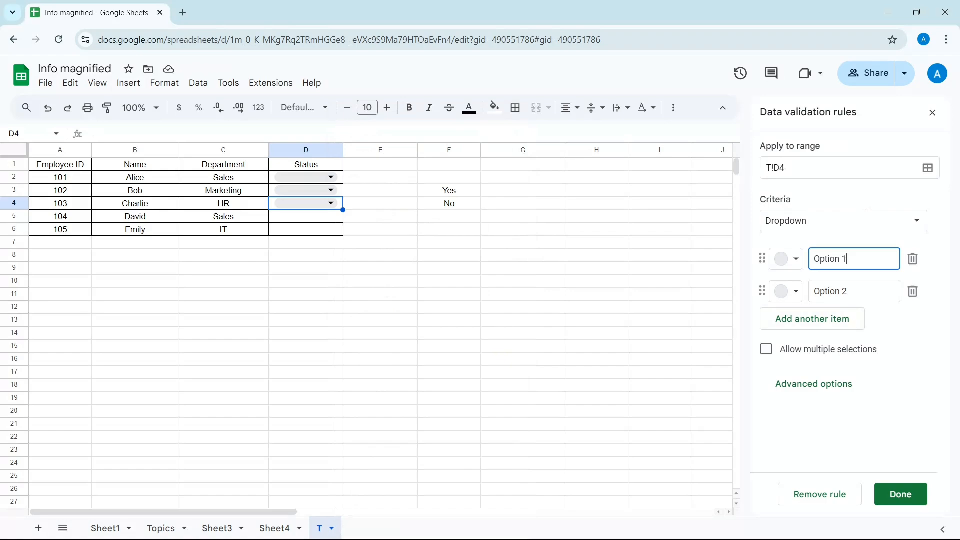
click(843, 221)
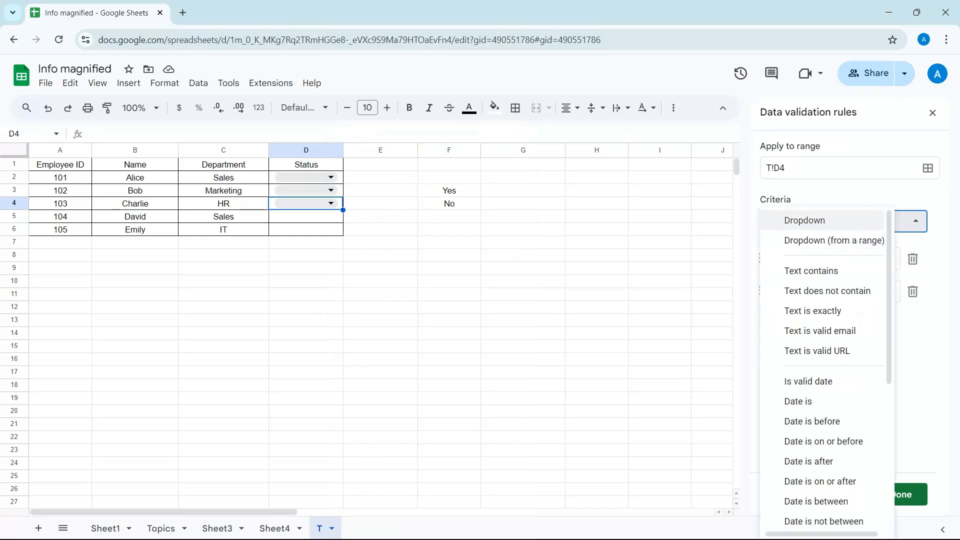
click(834, 241)
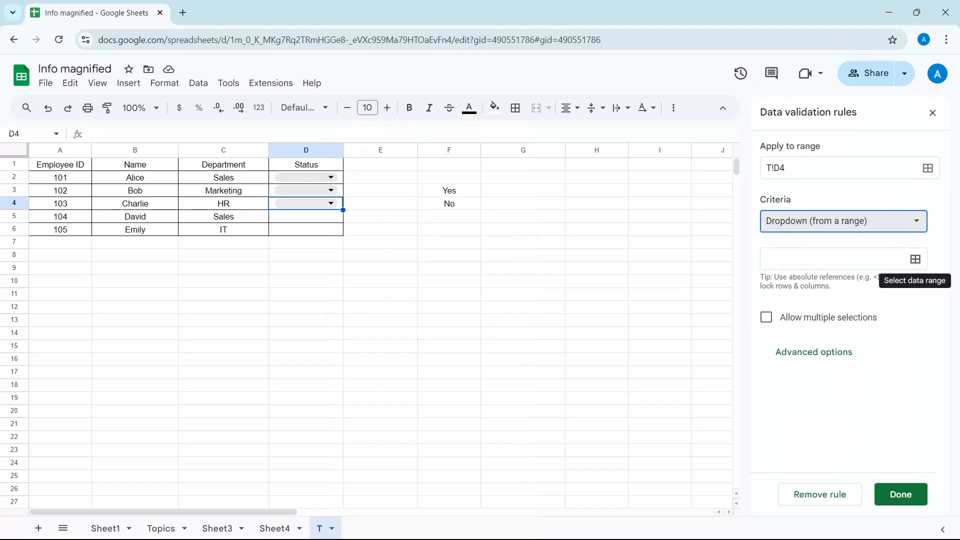
Use F3:F4 as the source range for D4's dropdown, save the rule and check the cell's list
click(914, 259)
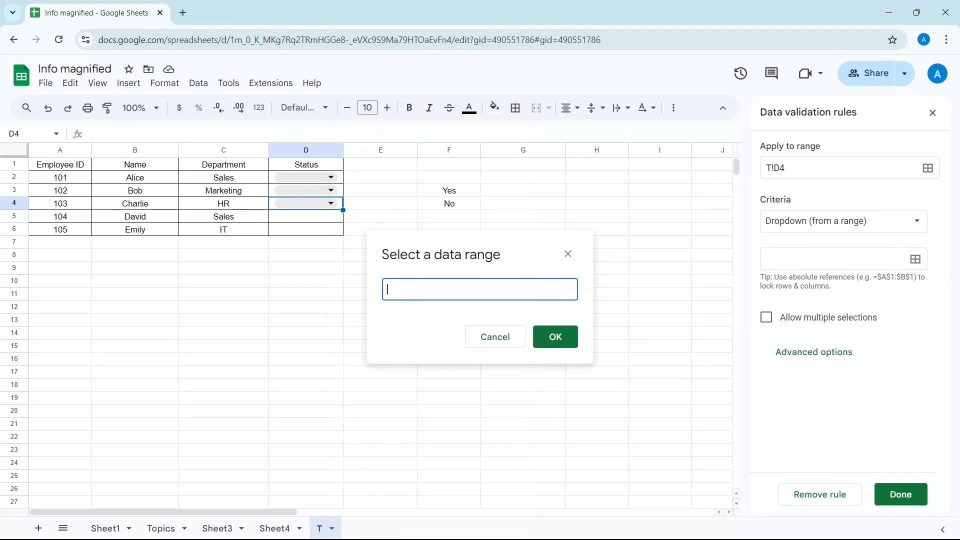
drag(449, 190, 449, 204)
click(555, 337)
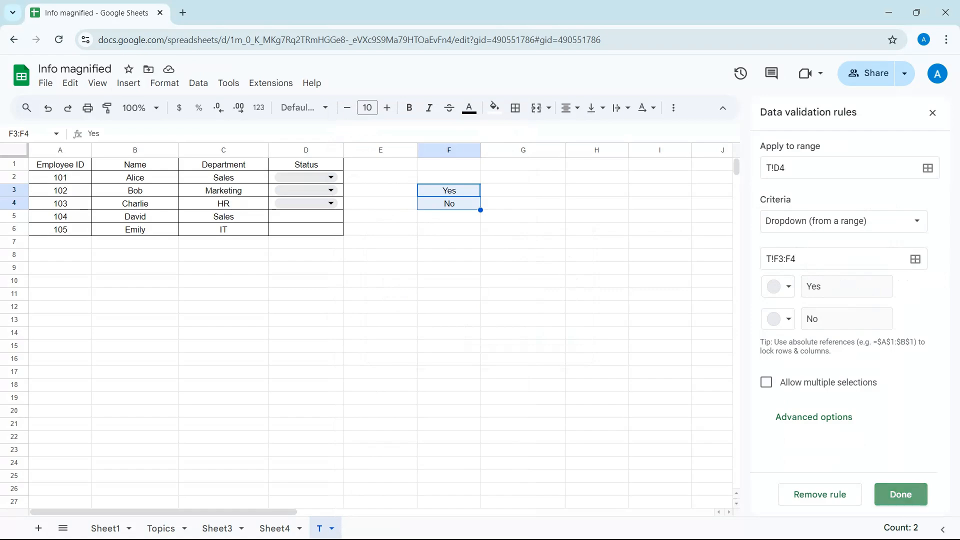
click(900, 493)
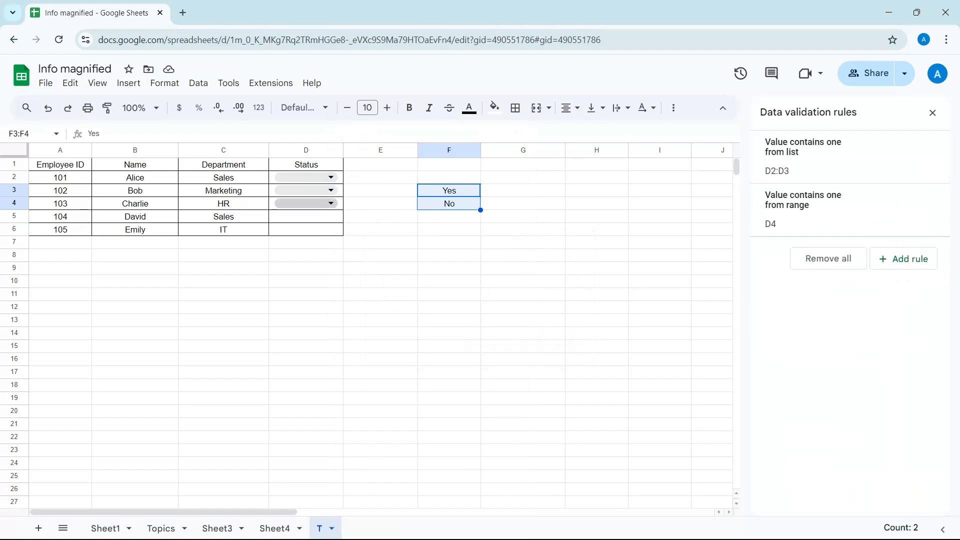
click(330, 204)
click(449, 230)
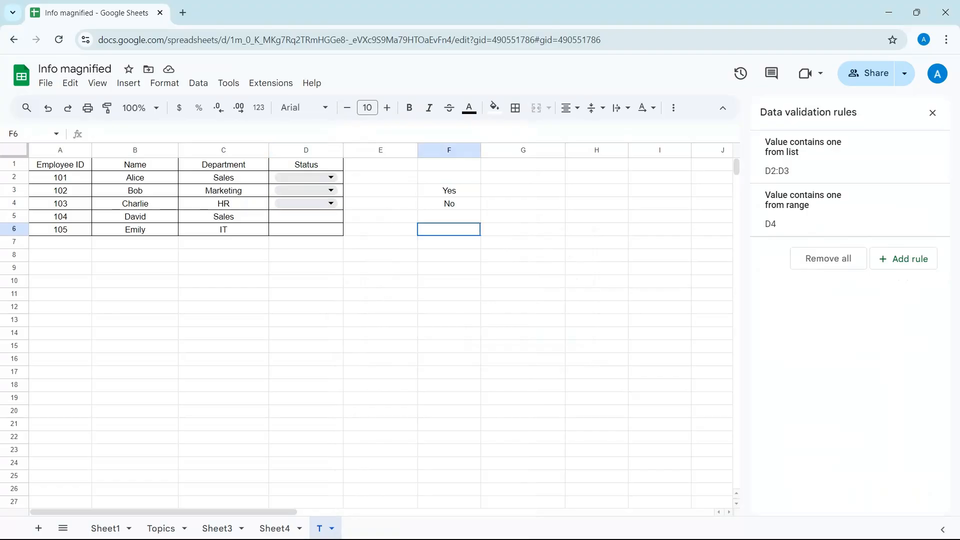
click(380, 217)
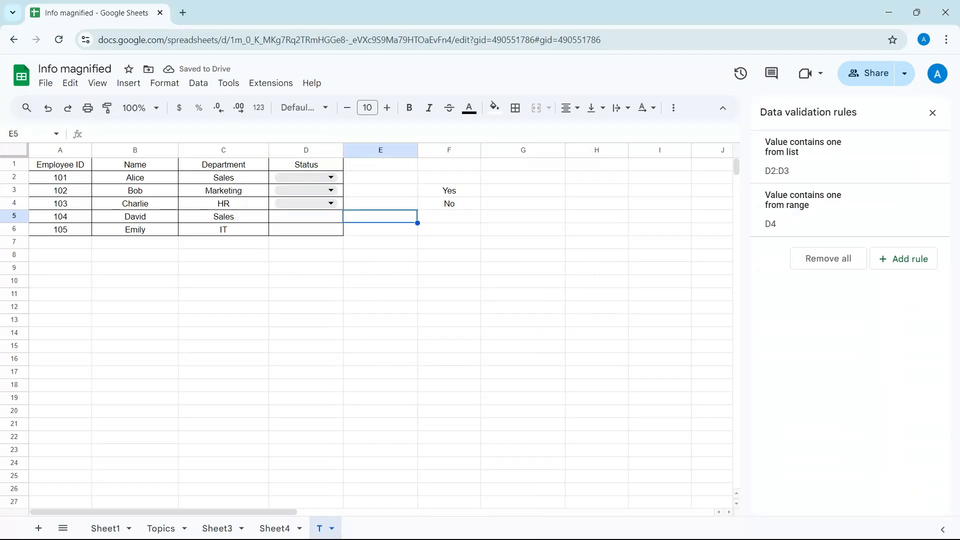
Fill the dropdown from D4 down through D6 and check the list in D5
key(Left)
key(Up)
key(shift+Down)
key(shift+Down)
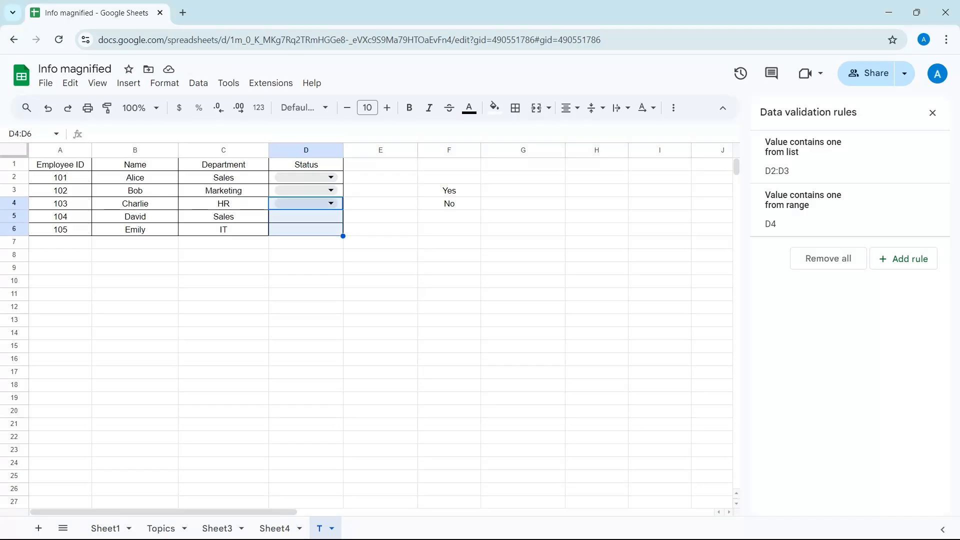
key(ctrl+d)
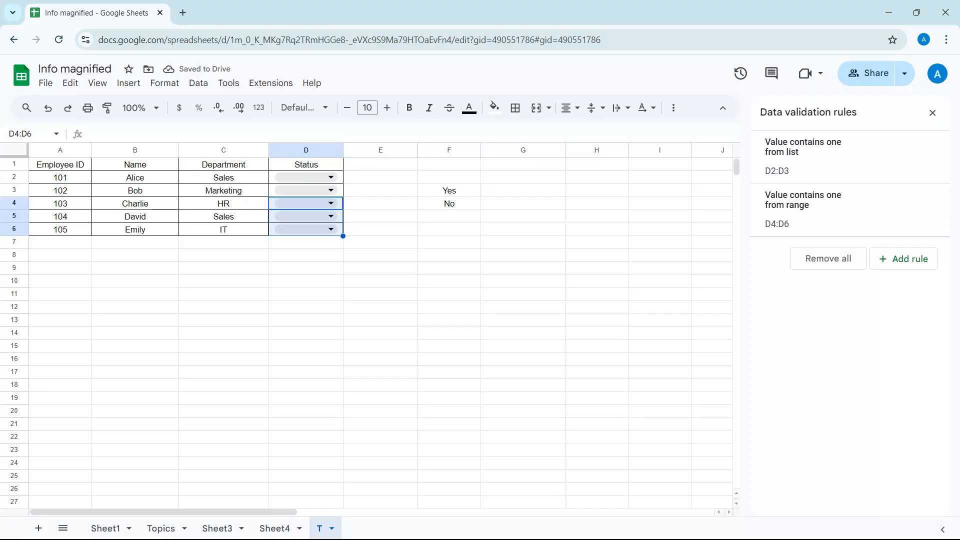
click(330, 216)
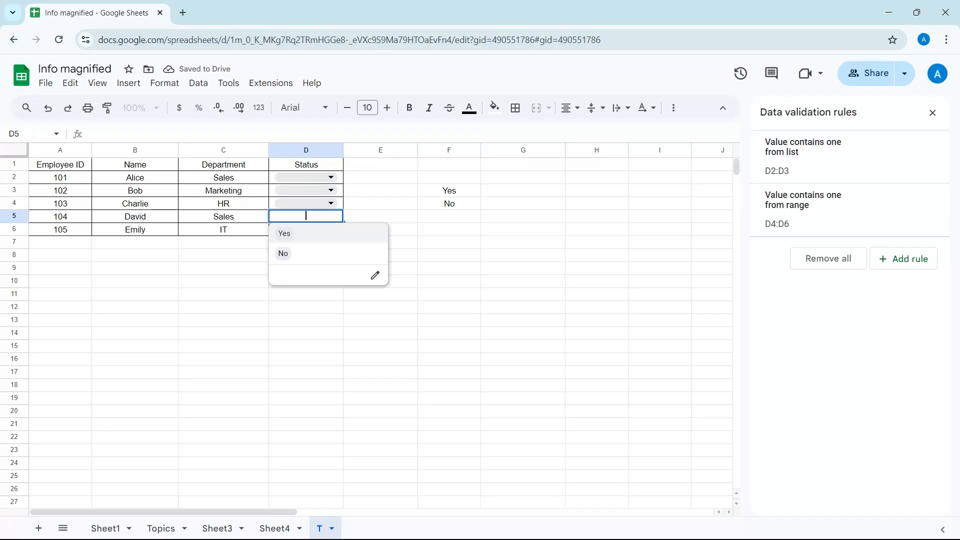
click(403, 229)
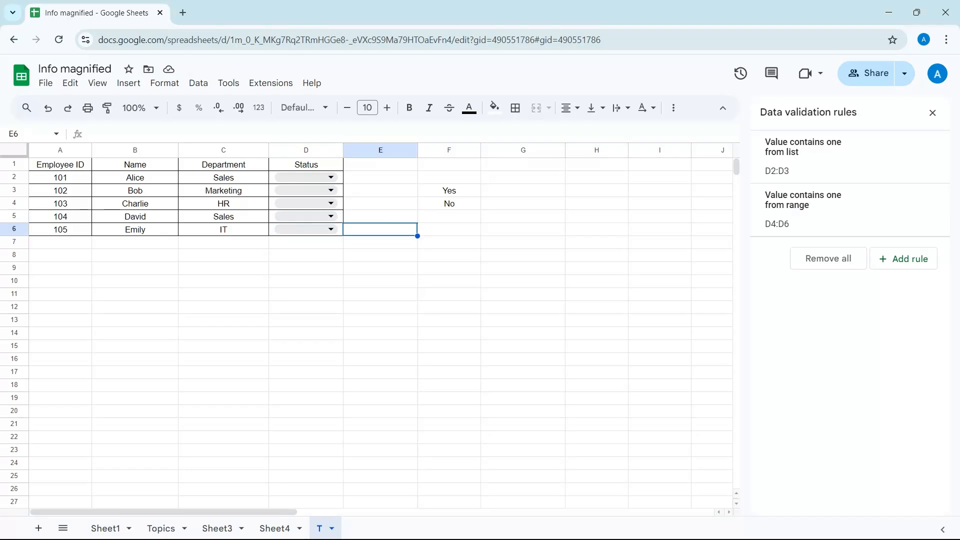
click(330, 191)
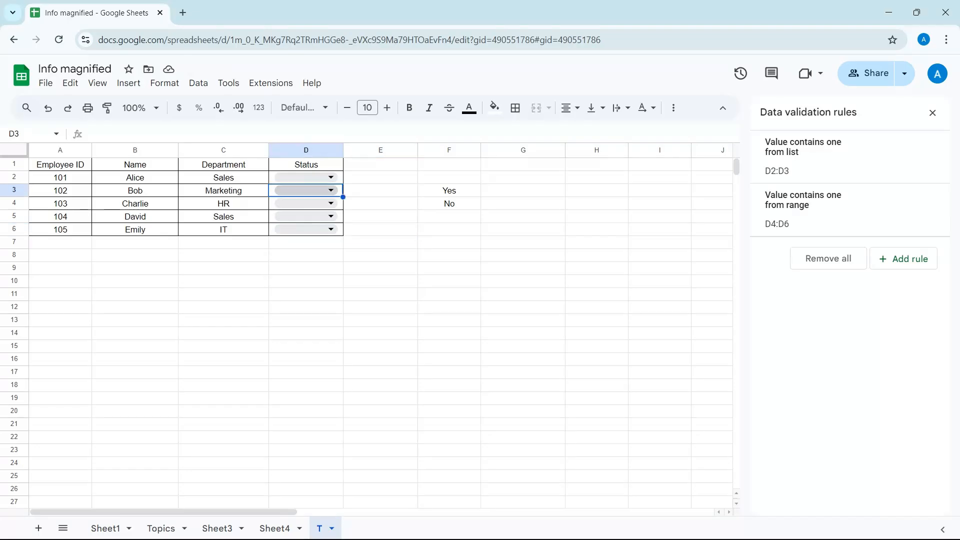
right_click(315, 191)
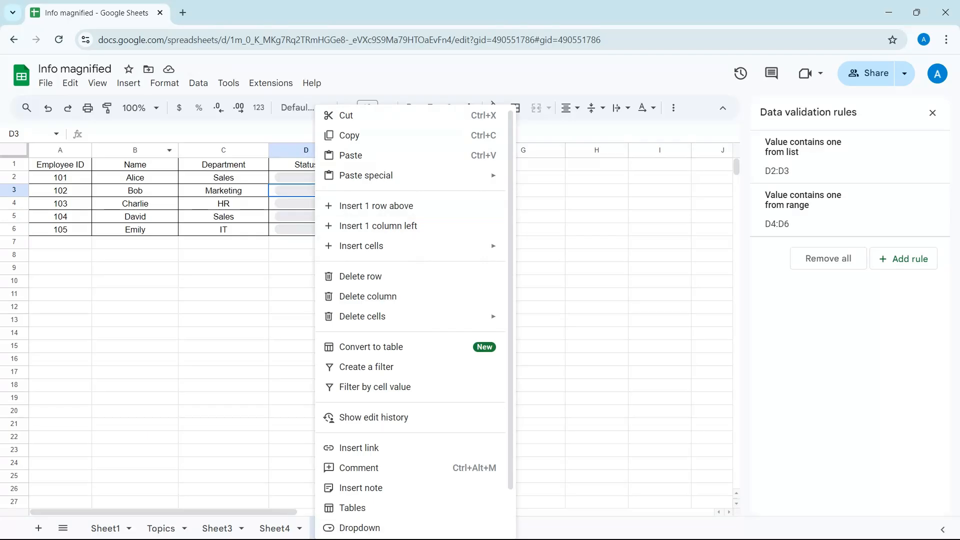
click(128, 84)
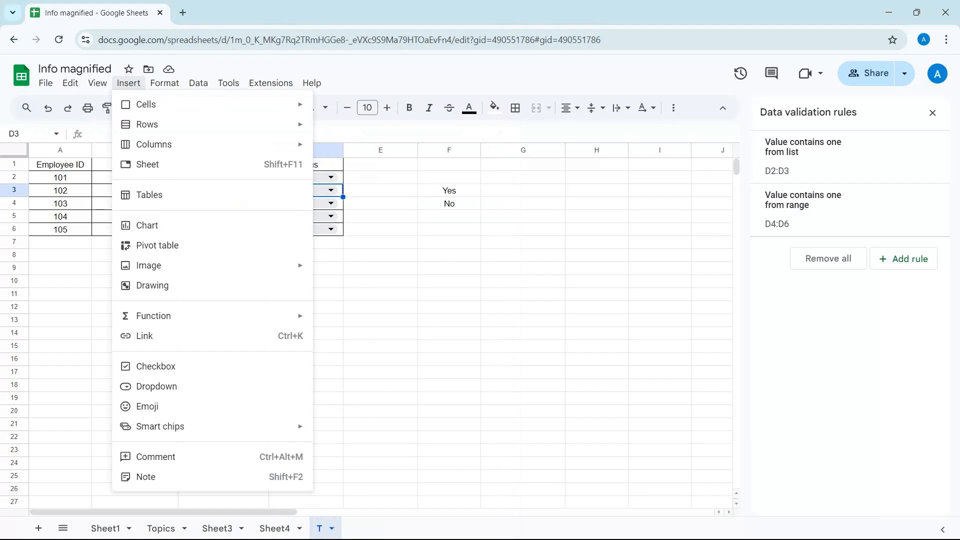
click(380, 320)
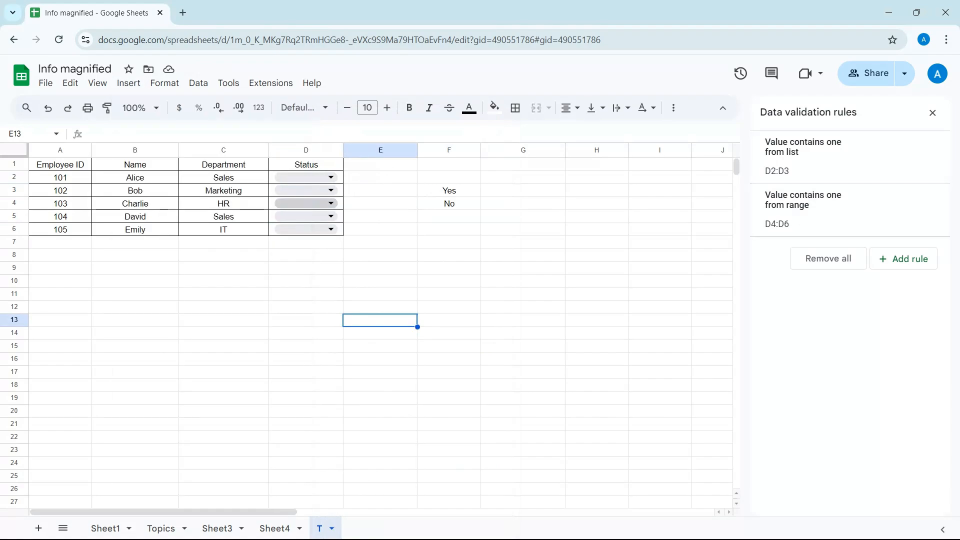
click(306, 203)
click(380, 203)
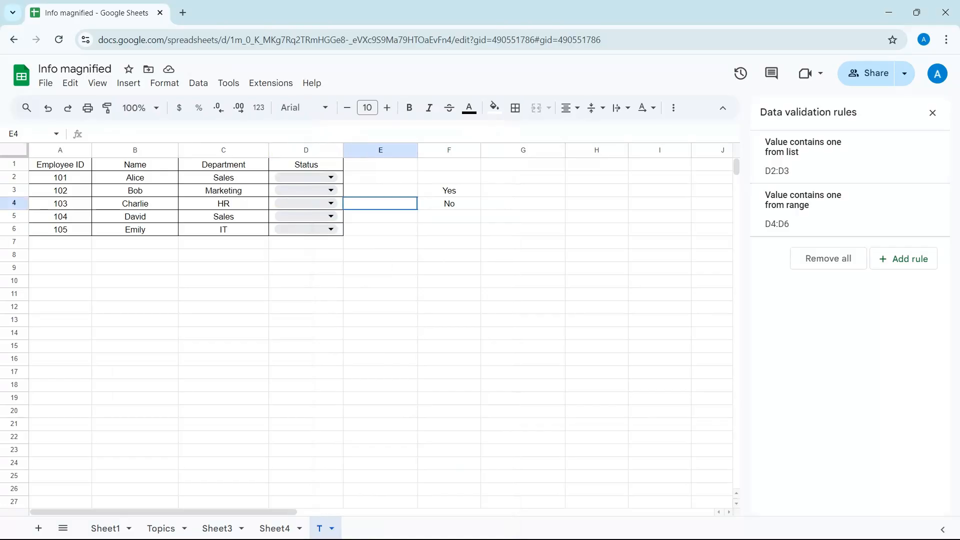
click(330, 203)
click(448, 242)
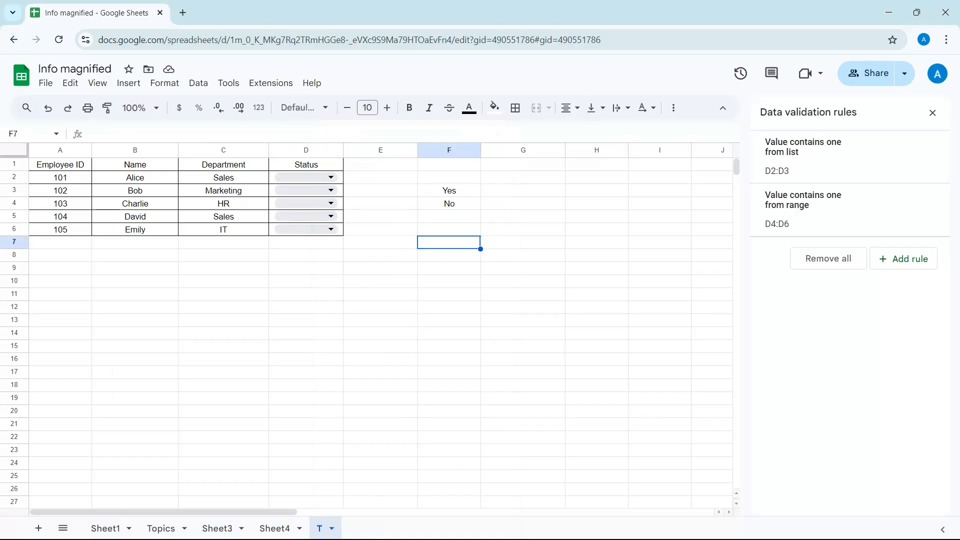
Insert a dropdown in cell E4 and set its criteria to Dropdown (from a range)
click(380, 204)
right_click(406, 203)
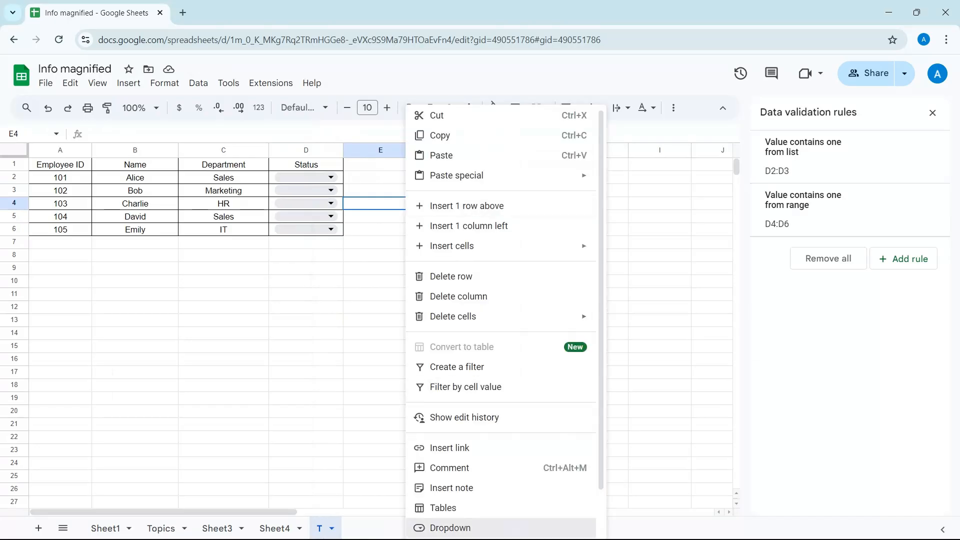
click(449, 527)
click(843, 221)
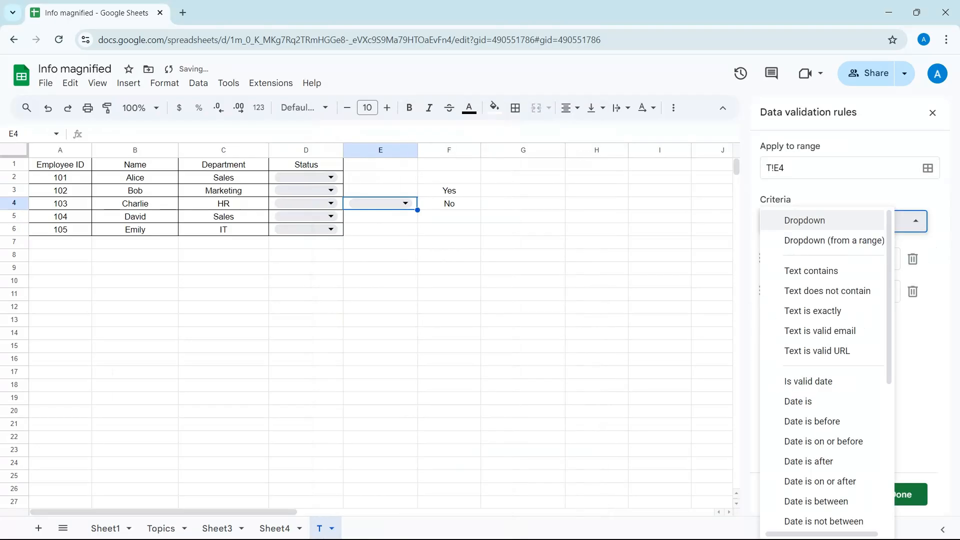
click(833, 240)
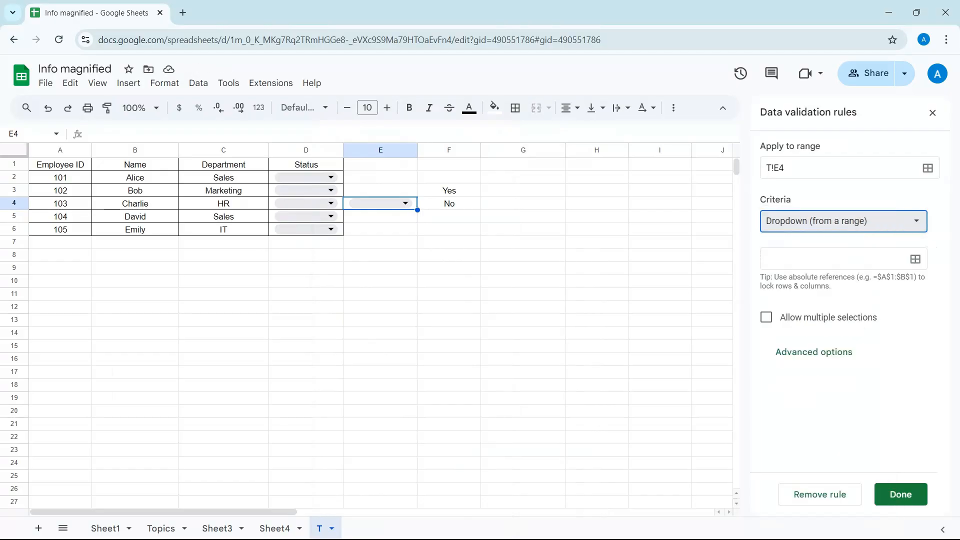
Use F3:F4 as the source range for E4's dropdown and check the cell's list
click(449, 190)
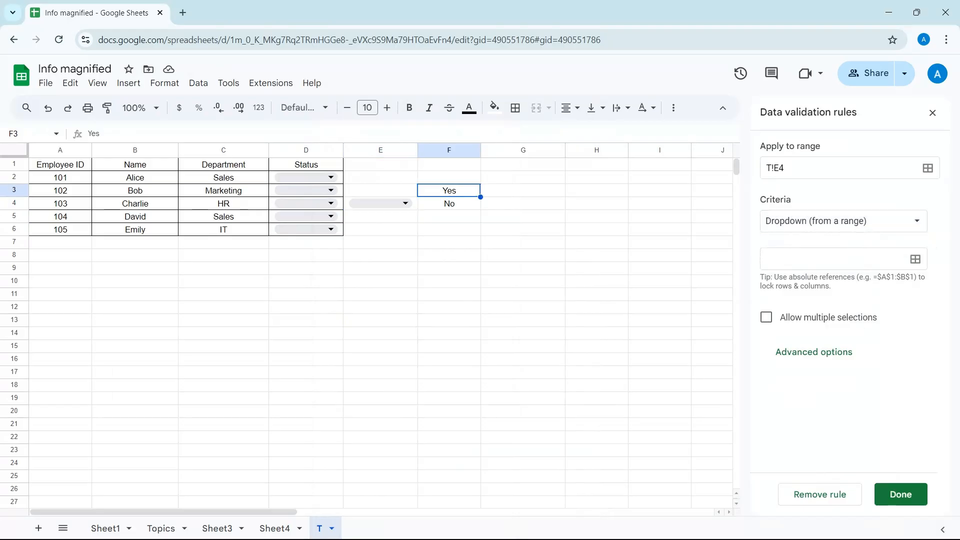
click(915, 259)
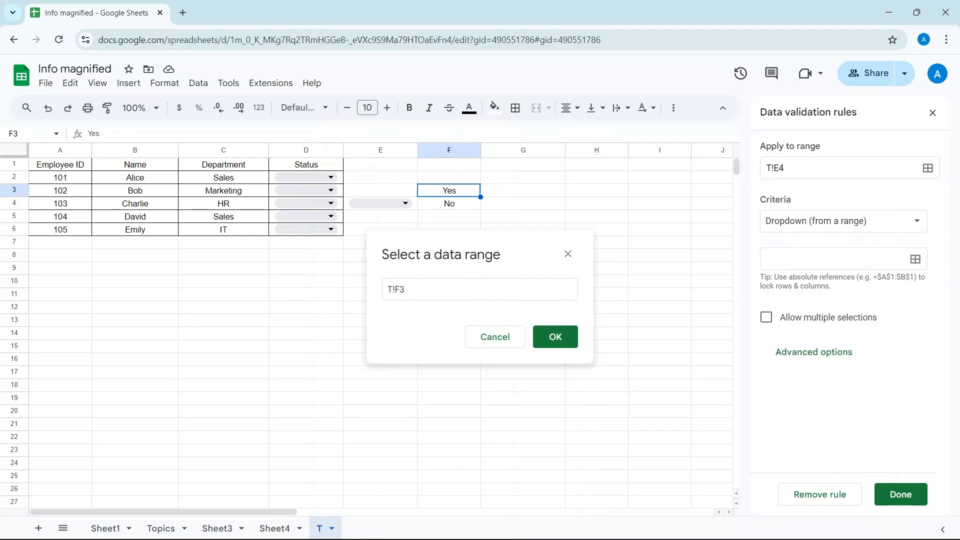
drag(448, 191, 449, 204)
click(555, 337)
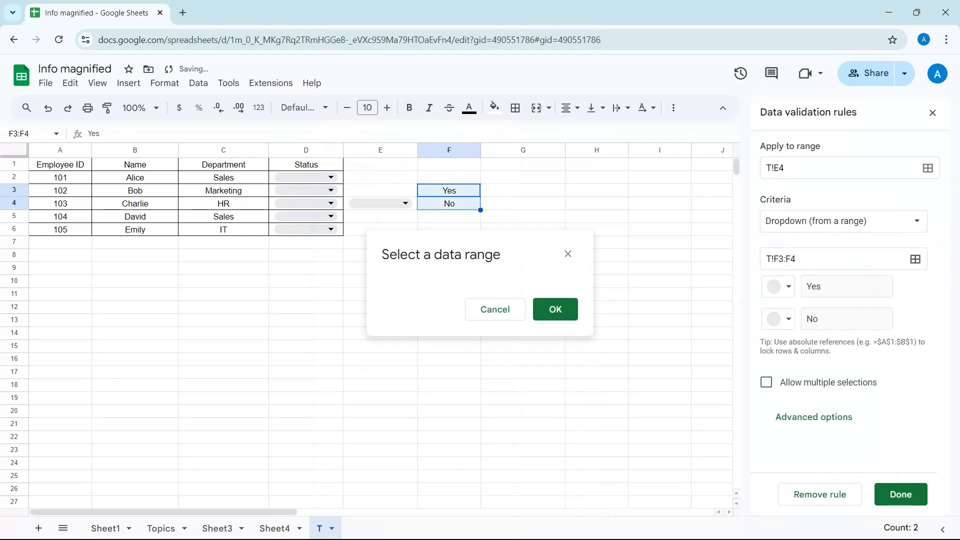
click(406, 204)
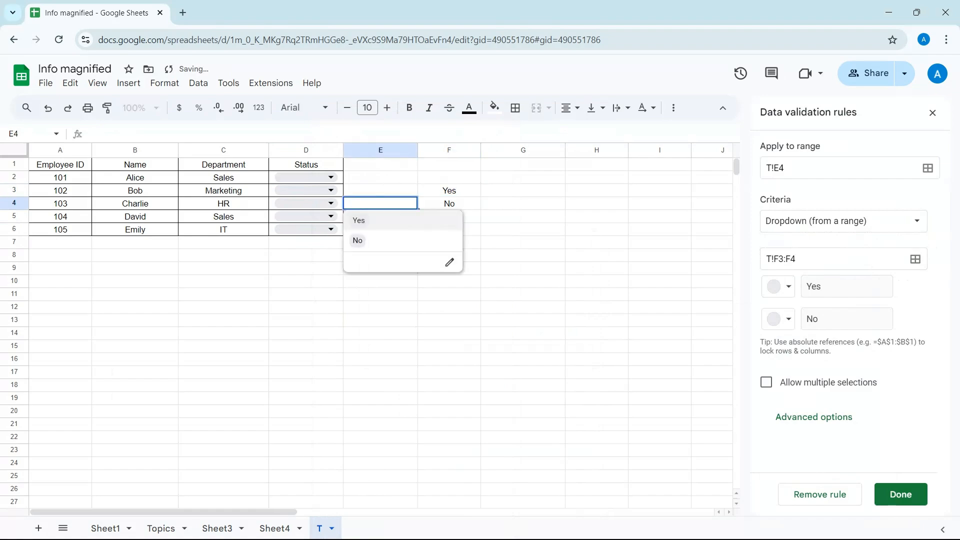
click(523, 217)
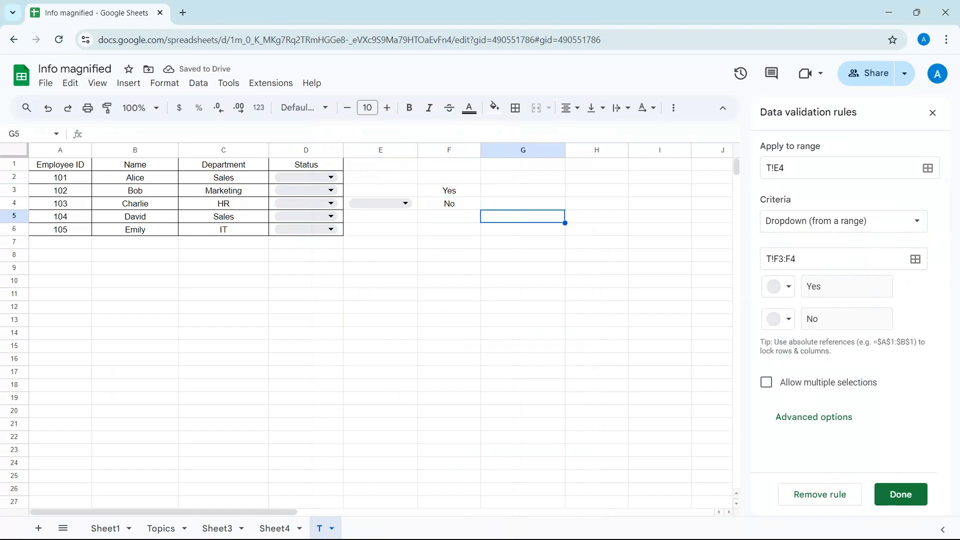
Replace the source options with Active in F3 and Inactive in F4
click(449, 190)
text(Active)
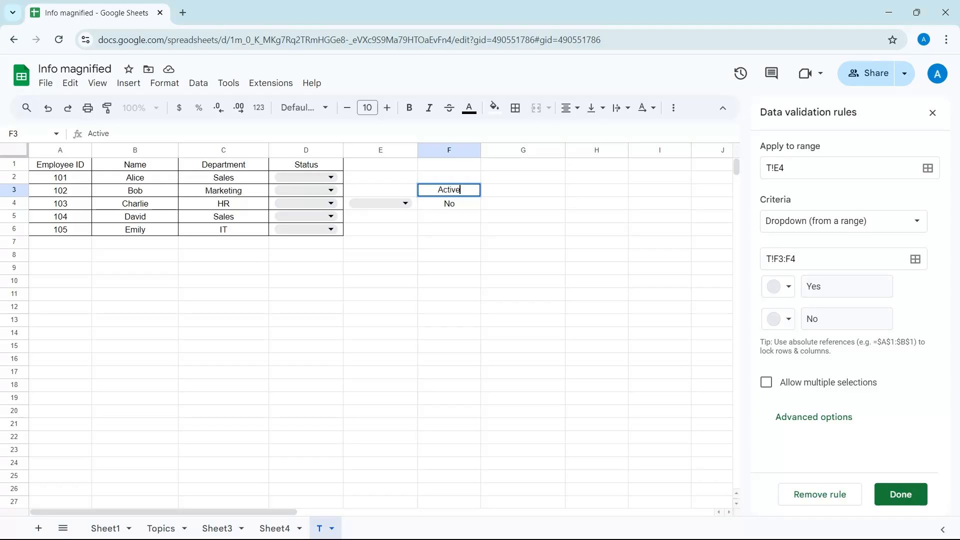
key(Tab)
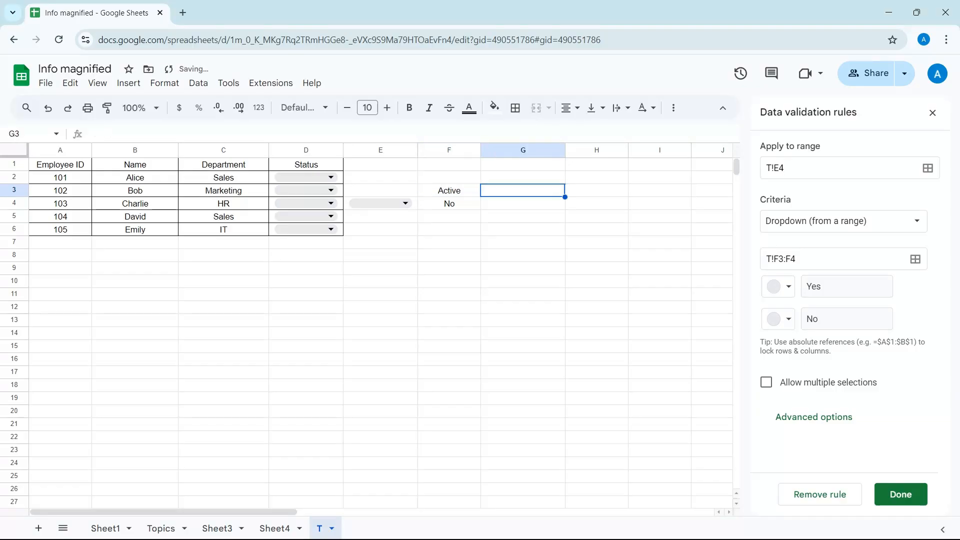
click(449, 203)
text(I)
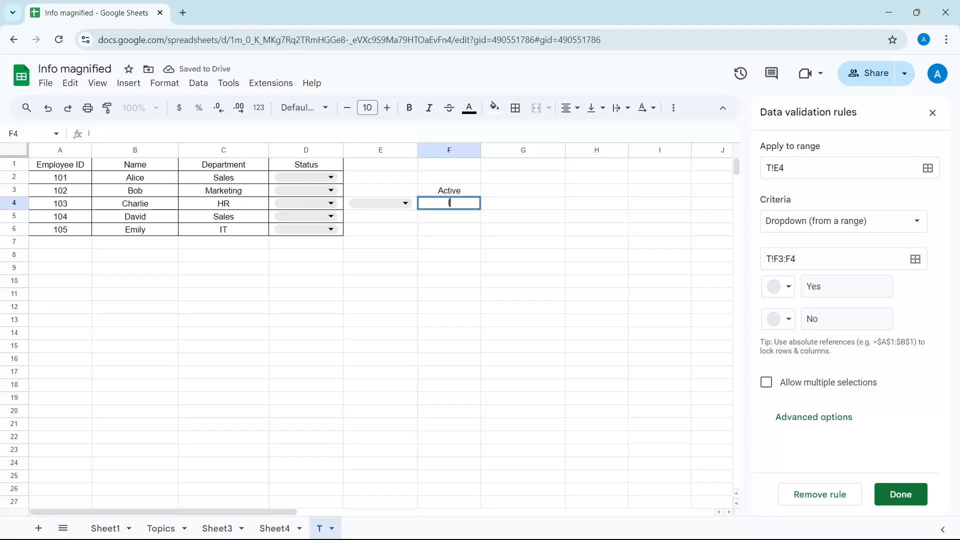
text(nactive)
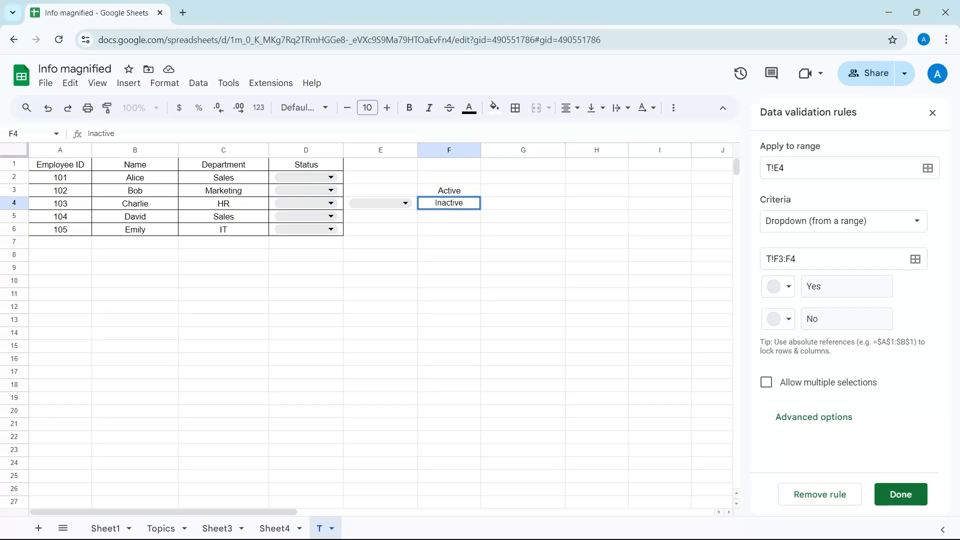
click(523, 216)
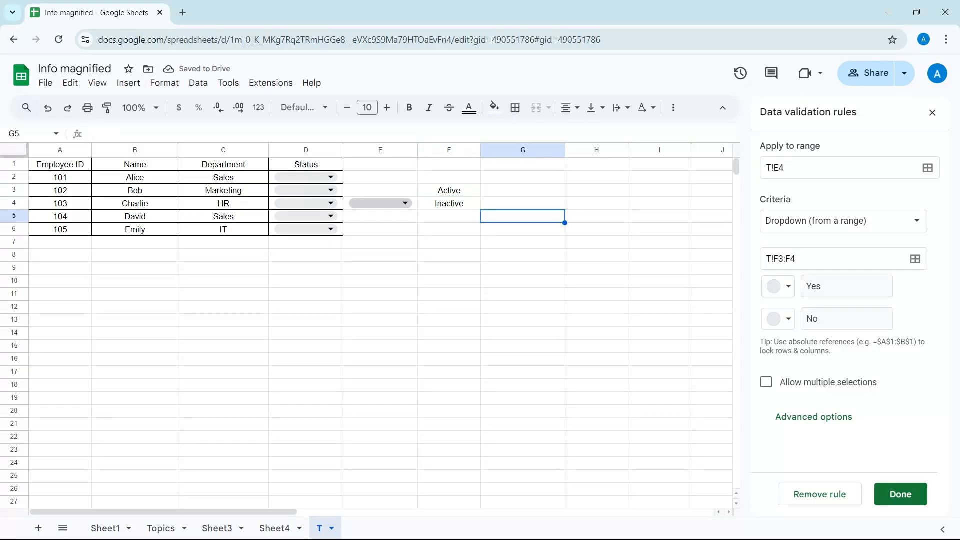
Check E4's dropdown list against the edited source cells F3:F4
click(381, 203)
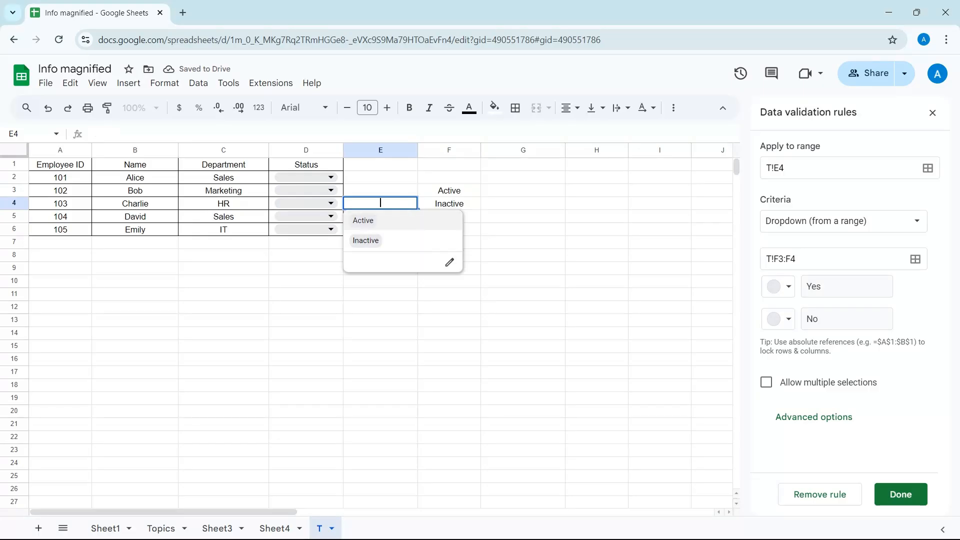
key(Down)
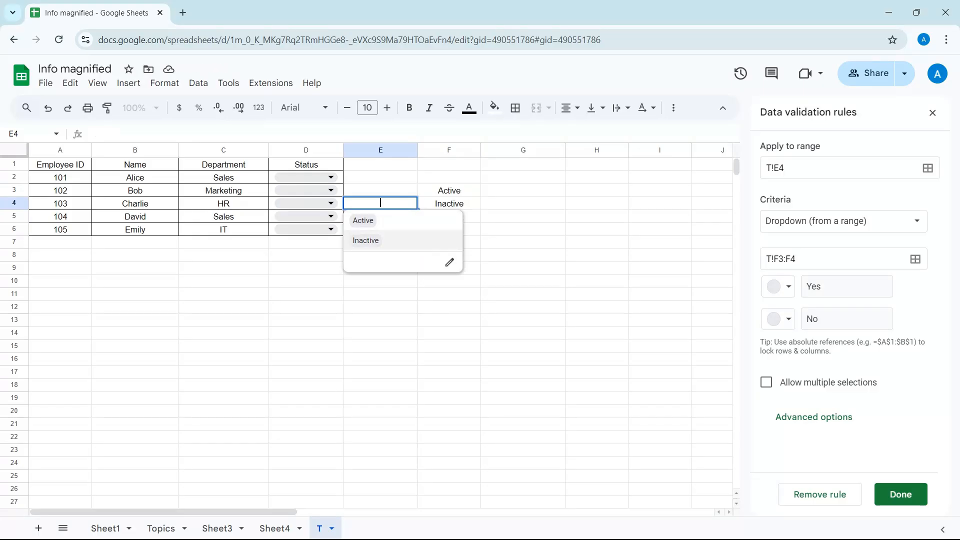
click(523, 242)
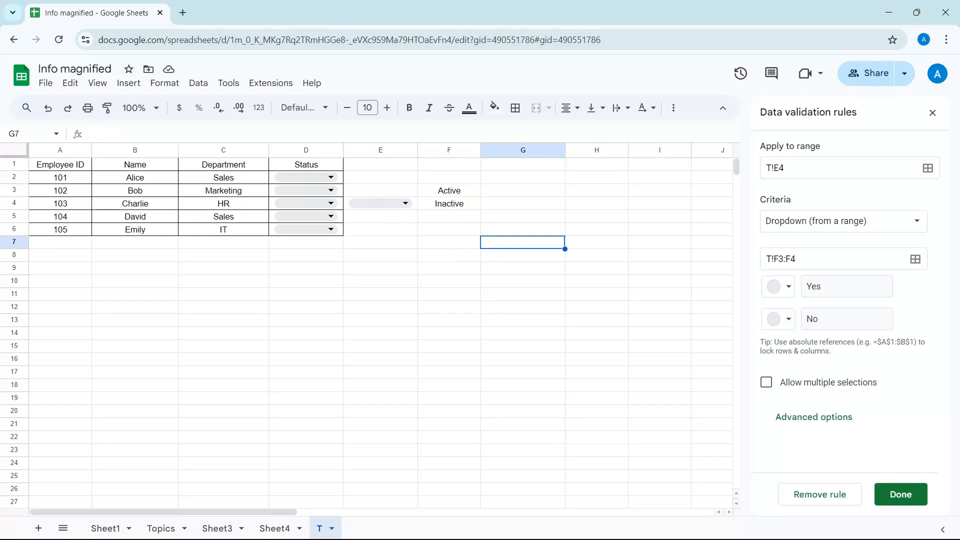
click(404, 203)
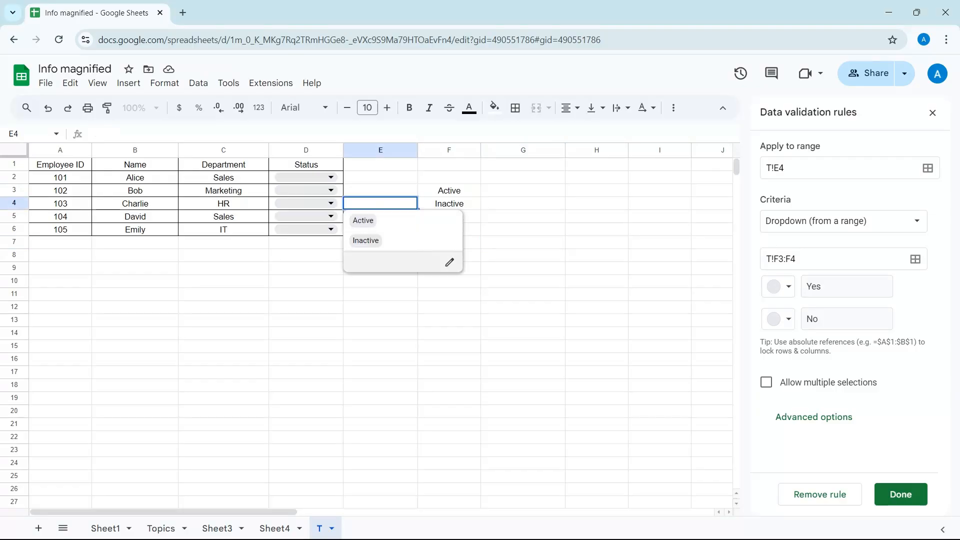
click(523, 255)
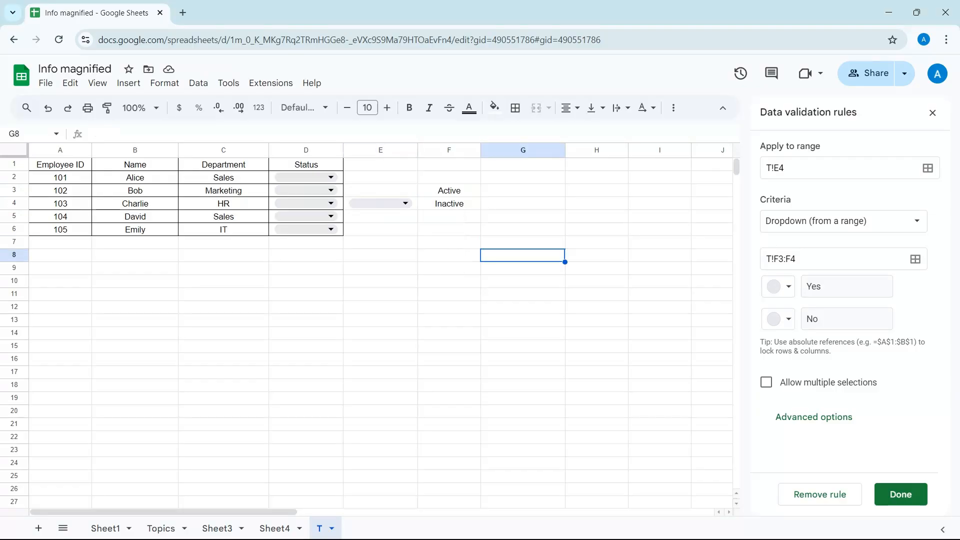